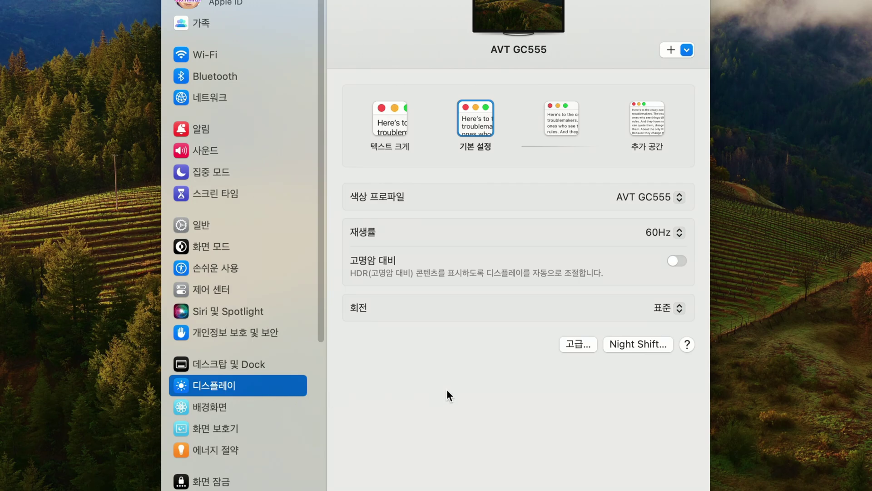
Turn off letting the pointer and keyboard move between nearby Macs or iPads in the advanced display settings.
left_click(573, 344)
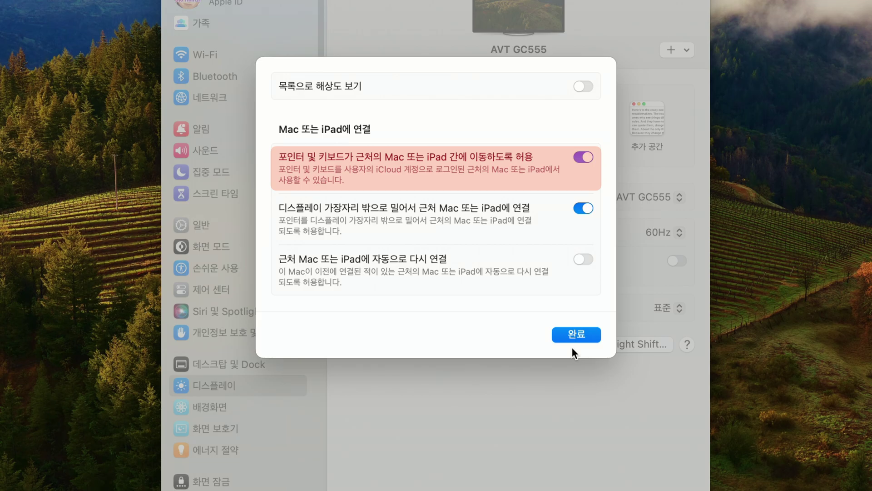
left_click(580, 158)
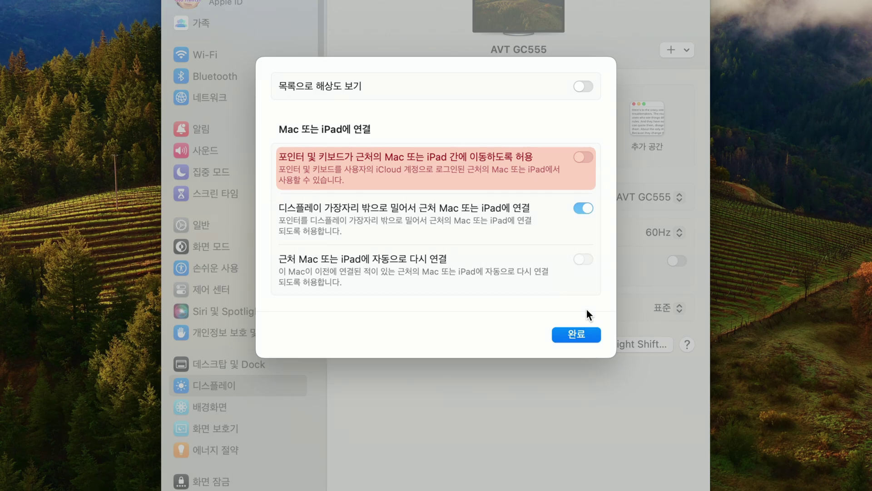
left_click(577, 335)
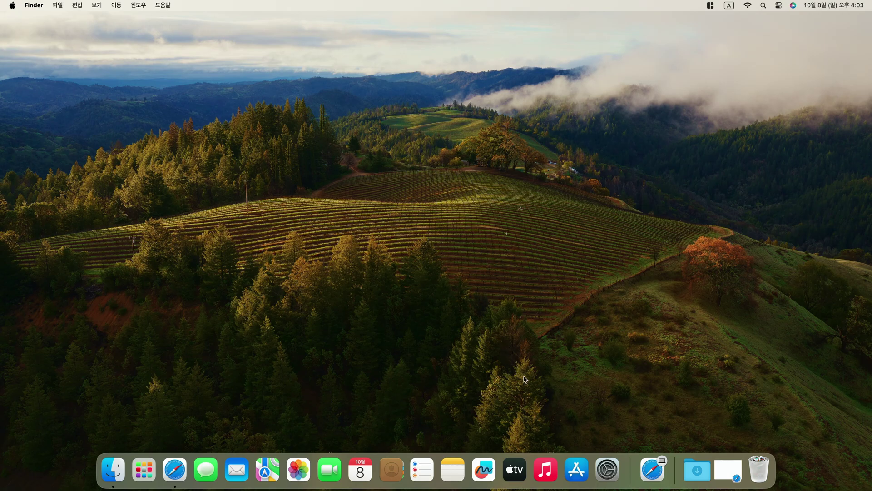
Reopen the display settings and connect BIG MAN iPad mini 6세대 as a mirrored or extended display.
left_click(602, 471)
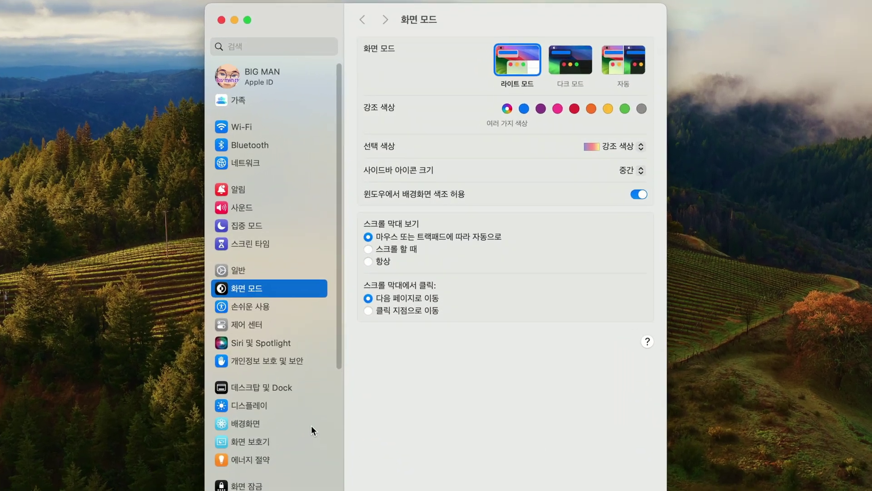
left_click(301, 406)
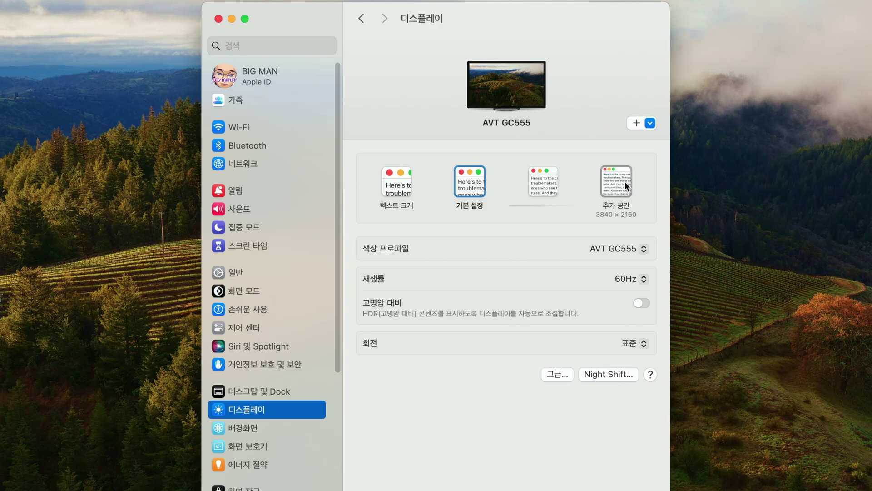
left_click(650, 125)
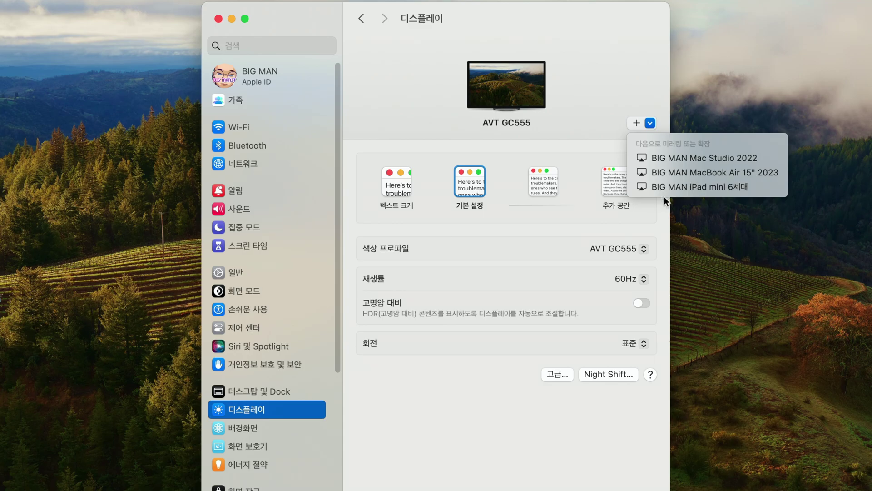
left_click(655, 209)
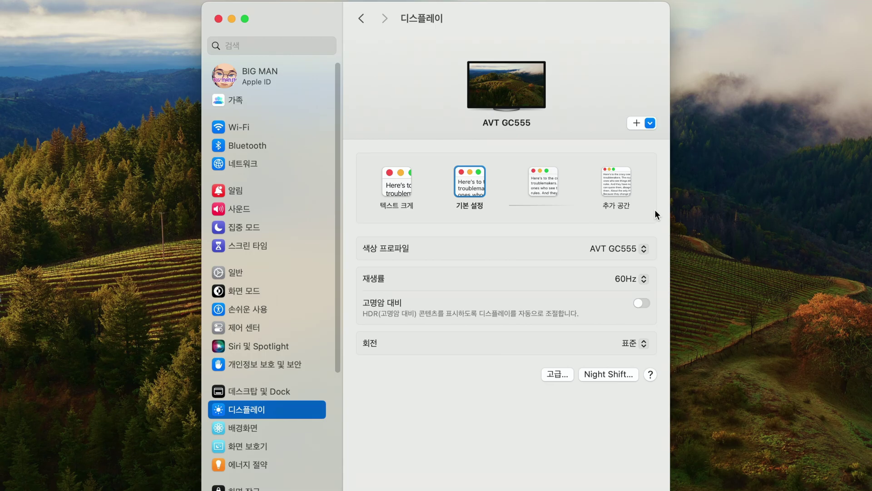
left_click(652, 123)
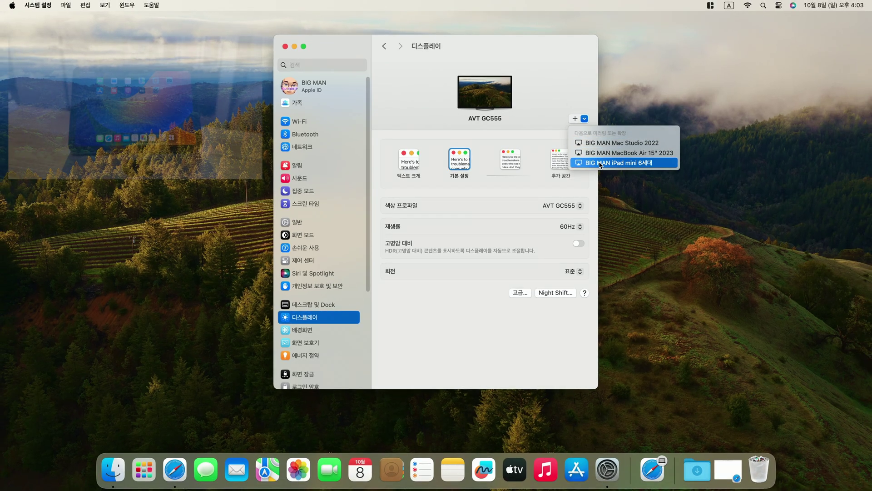
left_click(600, 163)
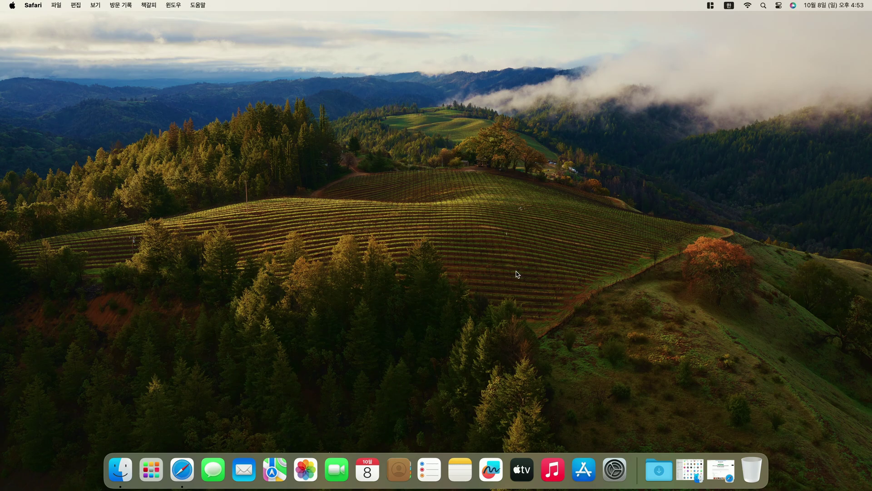
Download the SideCar auto-connect program for macOS Sonoma from the bigmanit.com article in Safari.
left_click(712, 457)
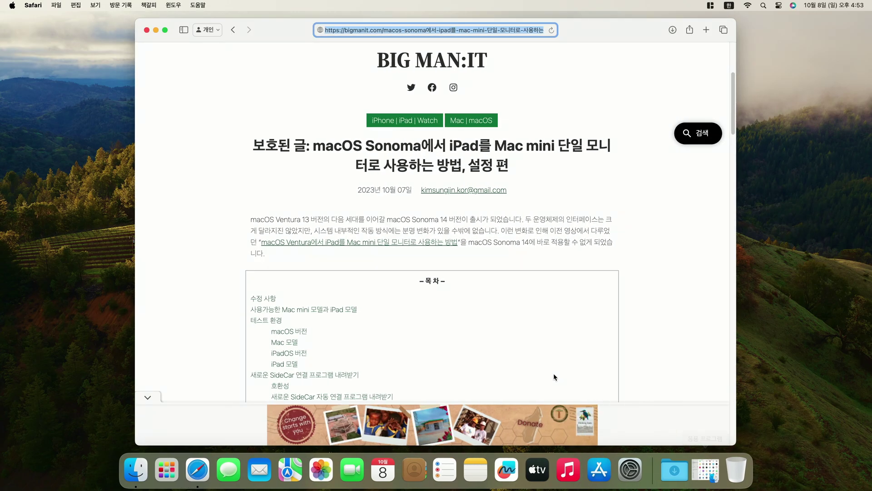
scroll(458, 316, "down", 15)
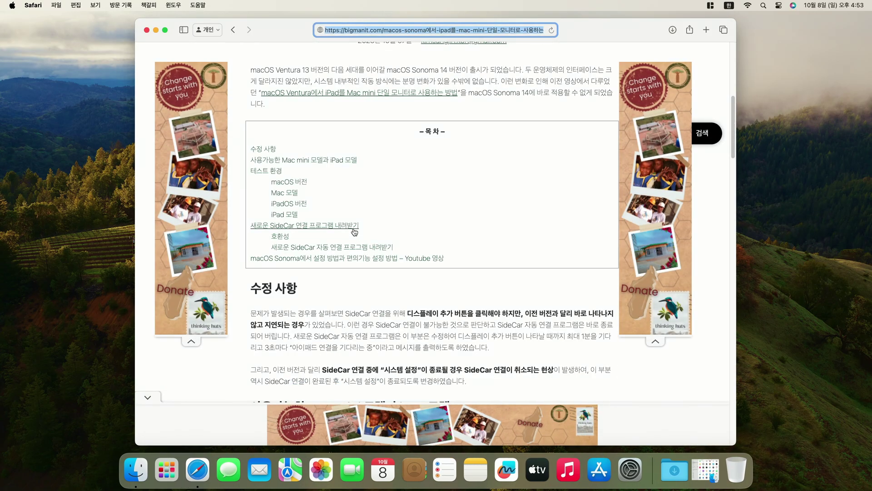
left_click(450, 202)
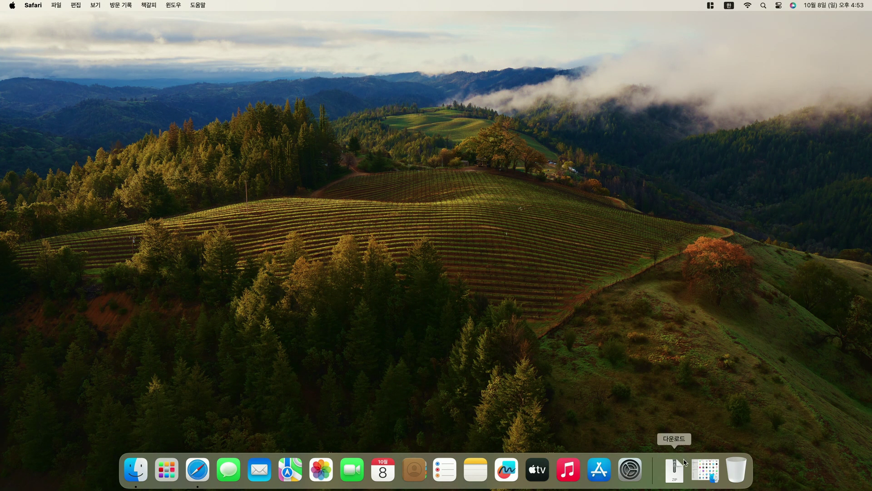
Open the Downloads folder in Finder and extract SideCar_Sonoma-1.zip.
left_click(683, 465)
left_click(675, 404)
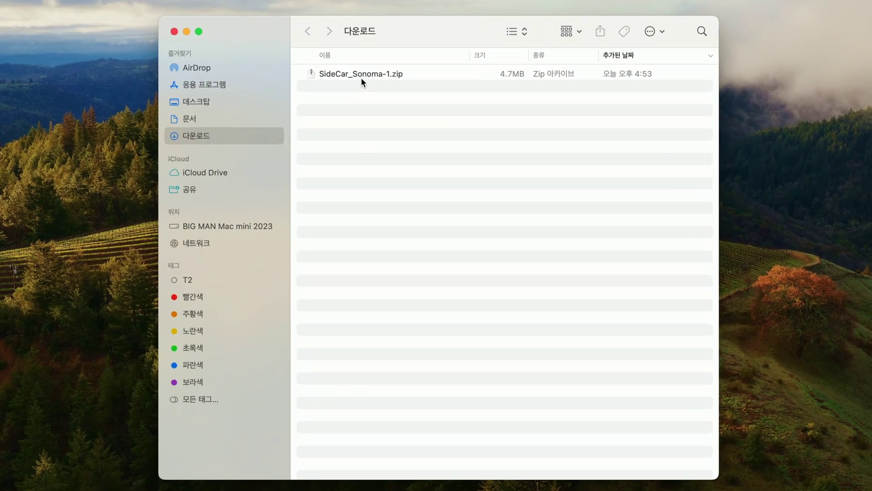
left_click(386, 92)
double_click(361, 78)
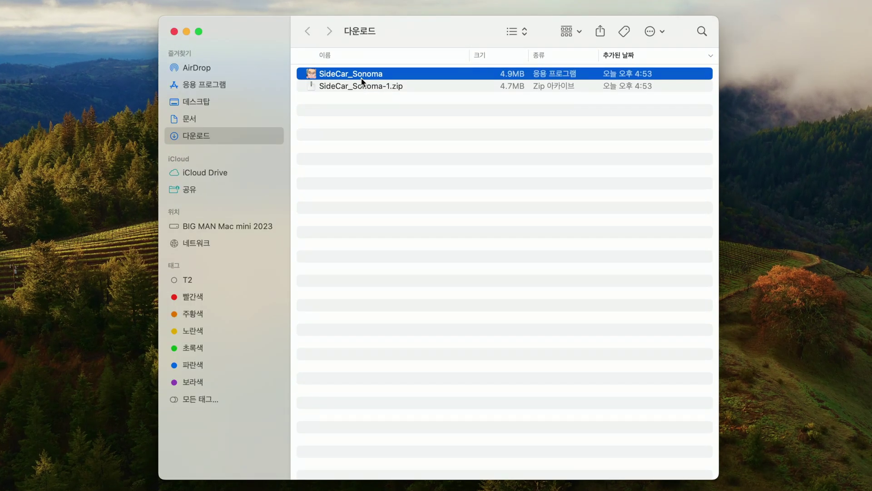
Copy the extracted SideCar_Sonoma app into the Applications folder.
right_click(361, 76)
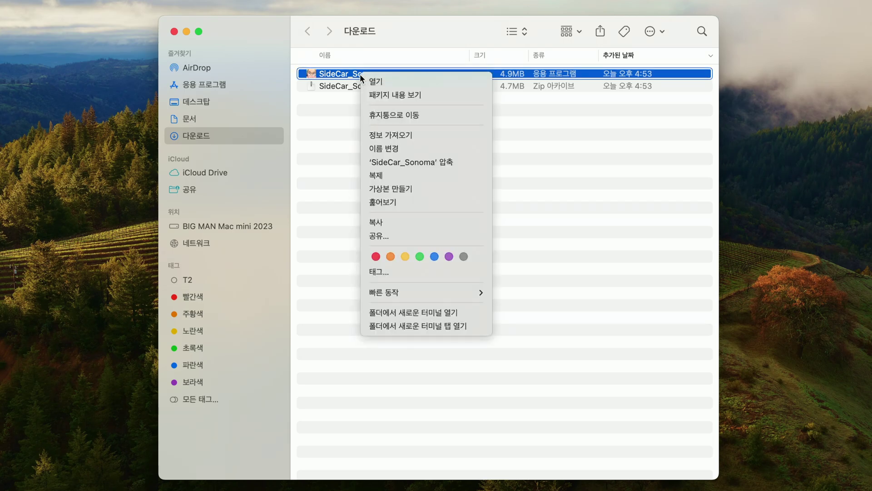
left_click(419, 226)
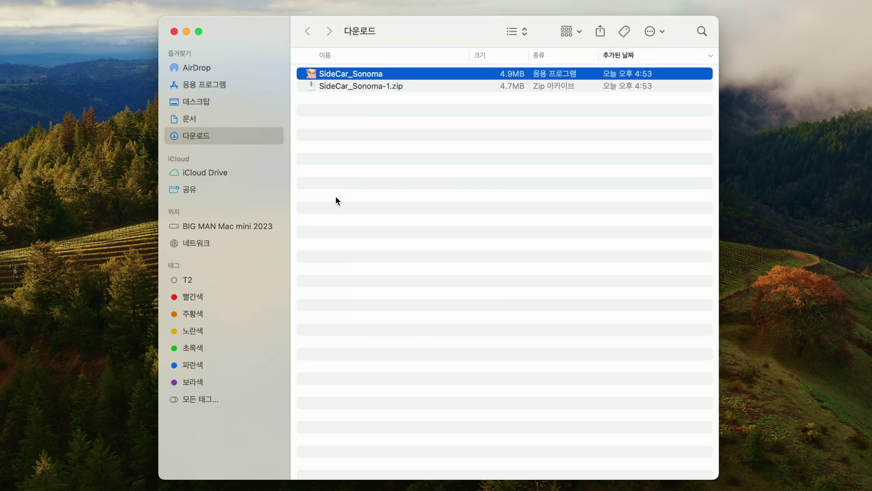
left_click(231, 85)
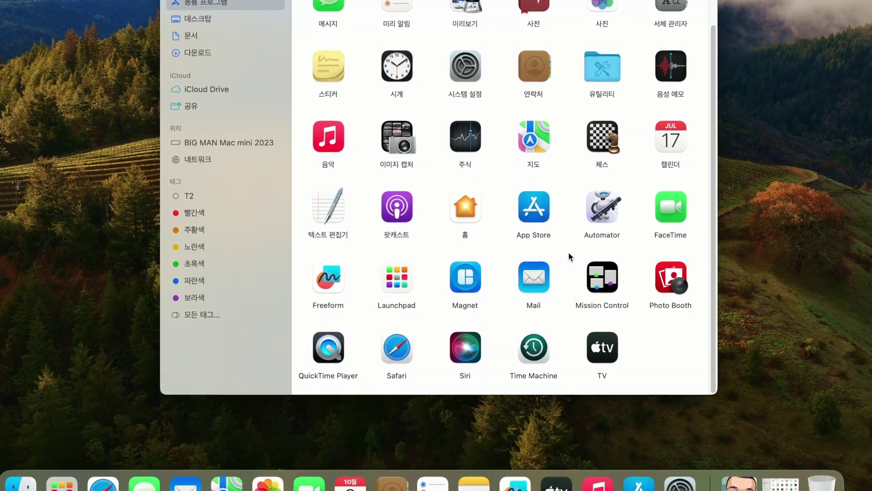
right_click(569, 253)
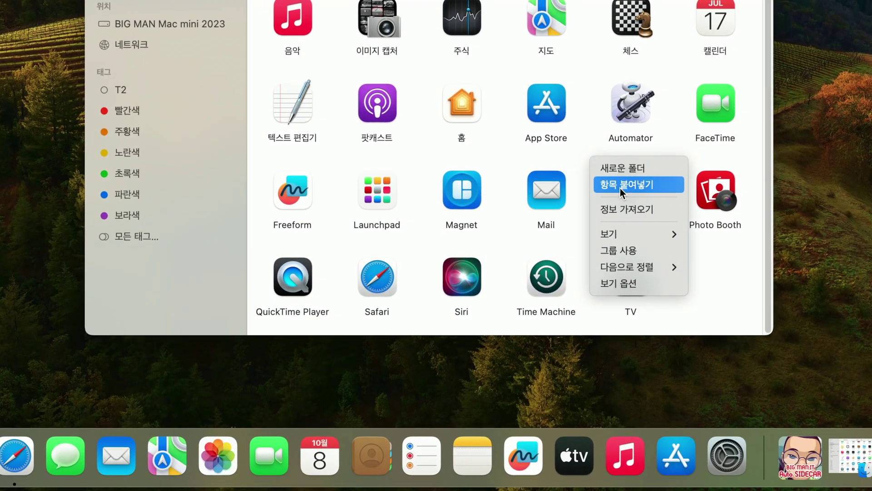
left_click(594, 274)
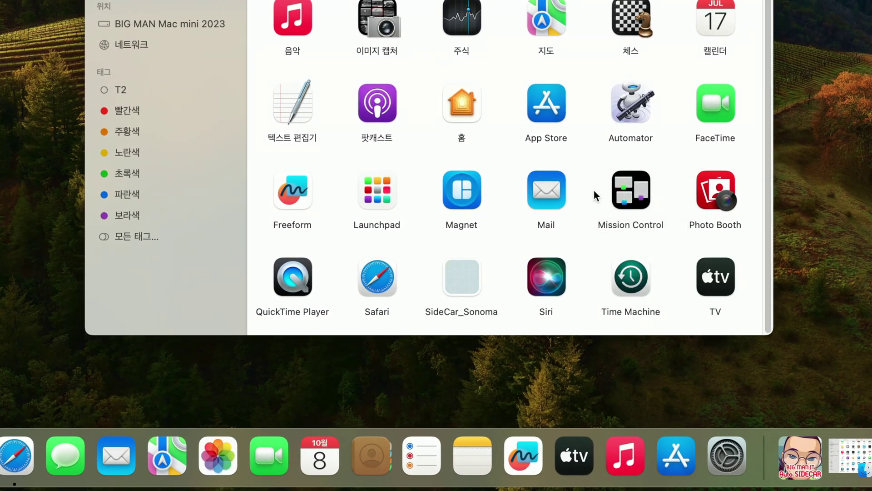
Rename the SideCar_Sonoma app in the Applications folder as "BIG MAN iPad mini 6세대".
left_click(478, 266)
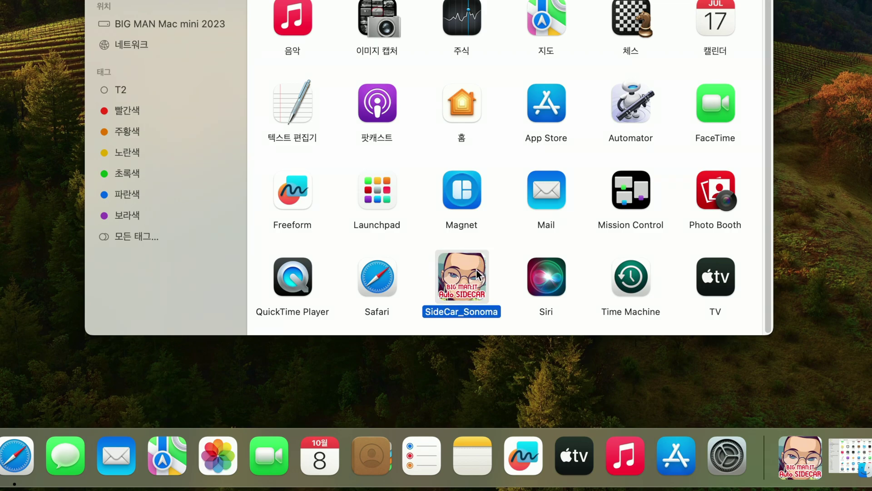
right_click(477, 269)
left_click(524, 193)
type("BIG MAN iPAD")
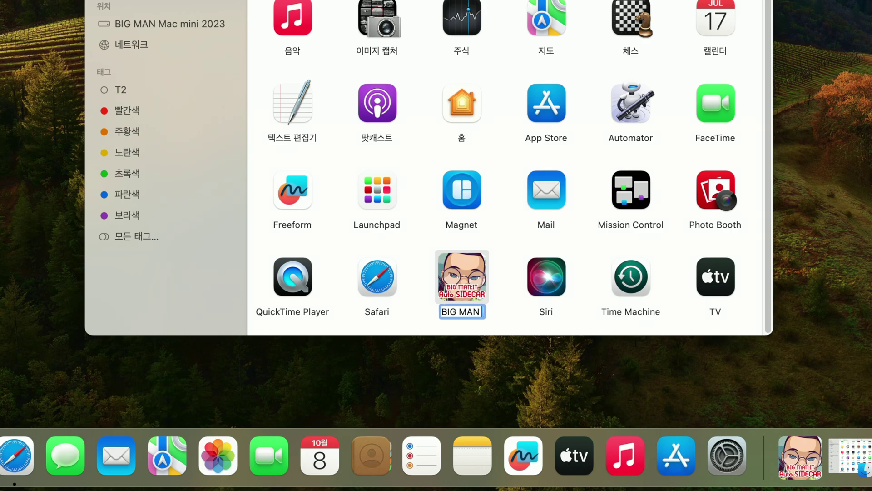
key("BackSpace")
key("BackSpace")
type("ad ")
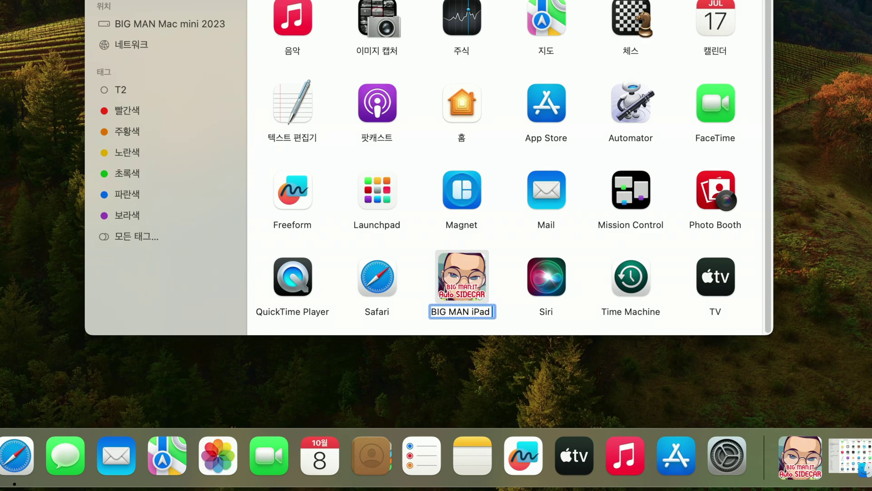
type("mini 6세대")
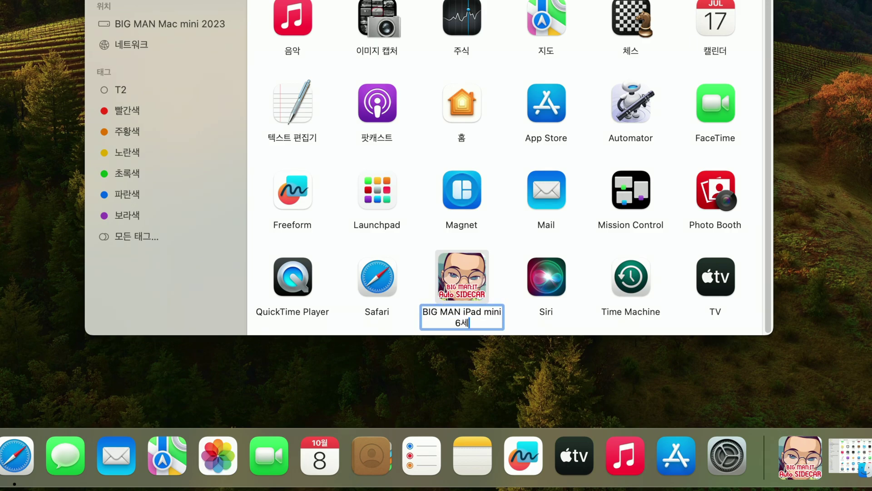
key("Return")
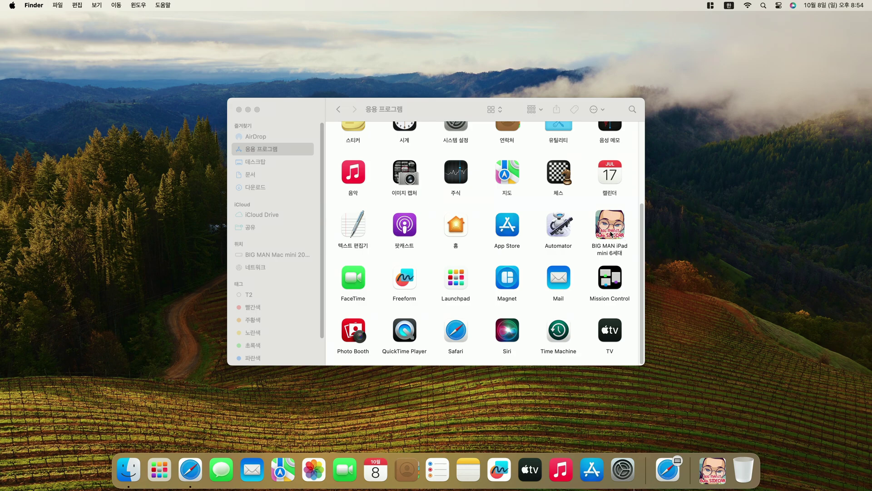
Try to launch the BIG MAN iPad mini 6세대 app from the Applications folder and dismiss the alert.
left_click(611, 234)
double_click(611, 234)
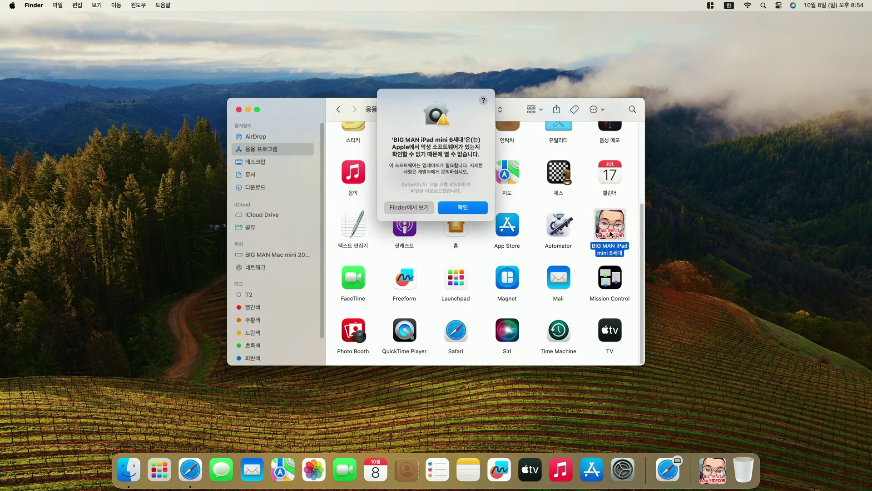
left_click(477, 210)
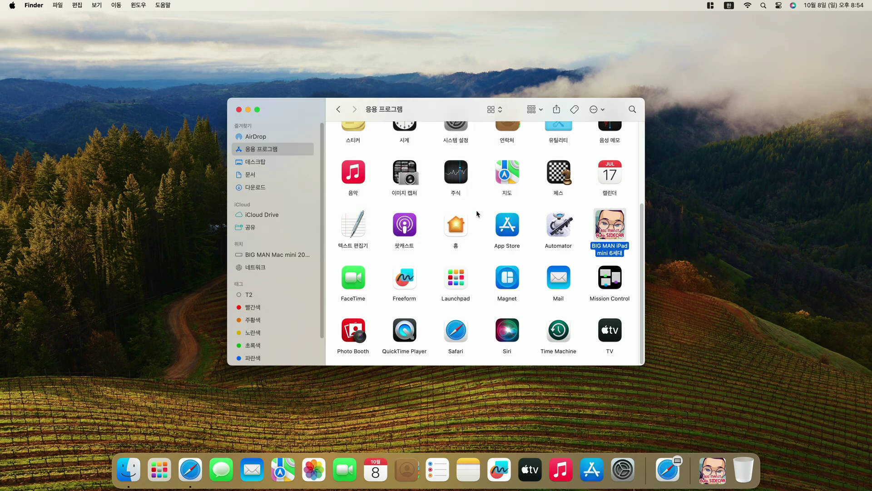
Allow BIG MAN iPad mini 6세대 to open anyway in the Privacy & Security settings, authorizing with the account password, and launch it.
left_click(622, 469)
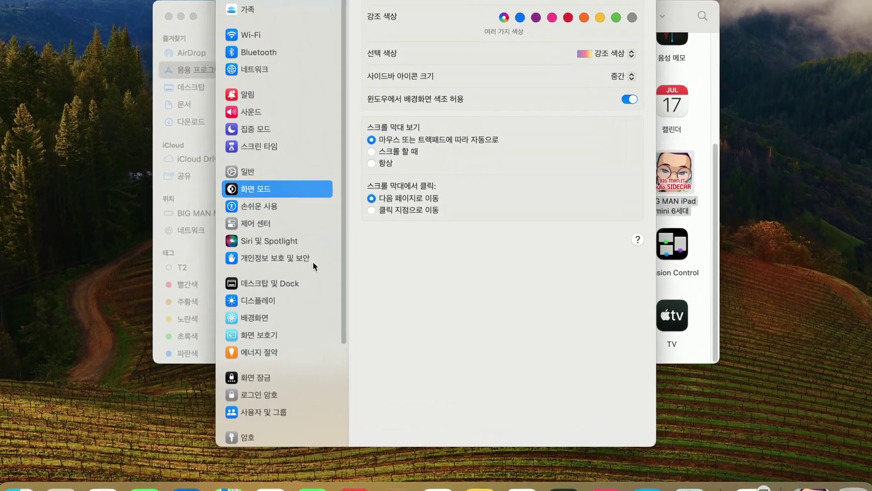
left_click(345, 291)
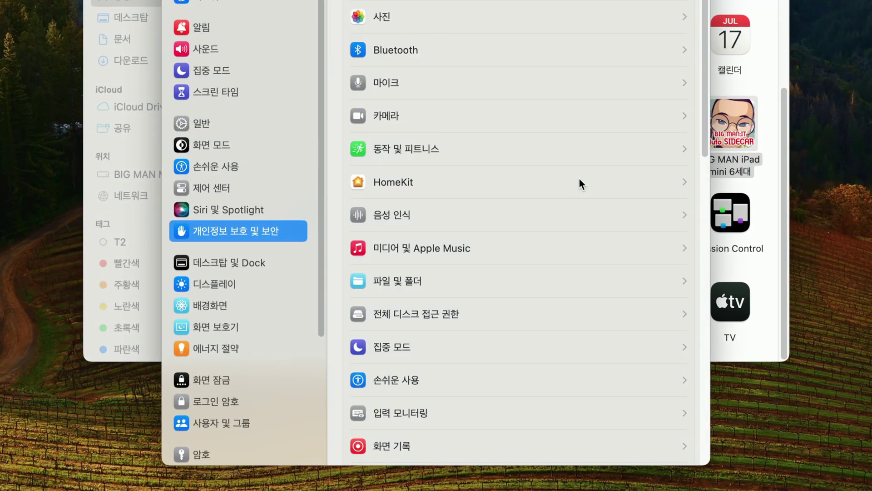
left_click_drag(704, 148, 721, 443)
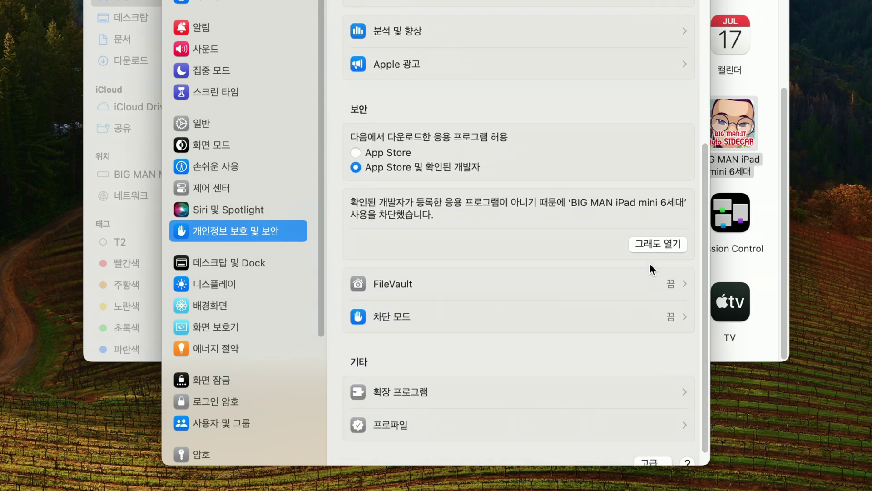
left_click(648, 249)
type("****")
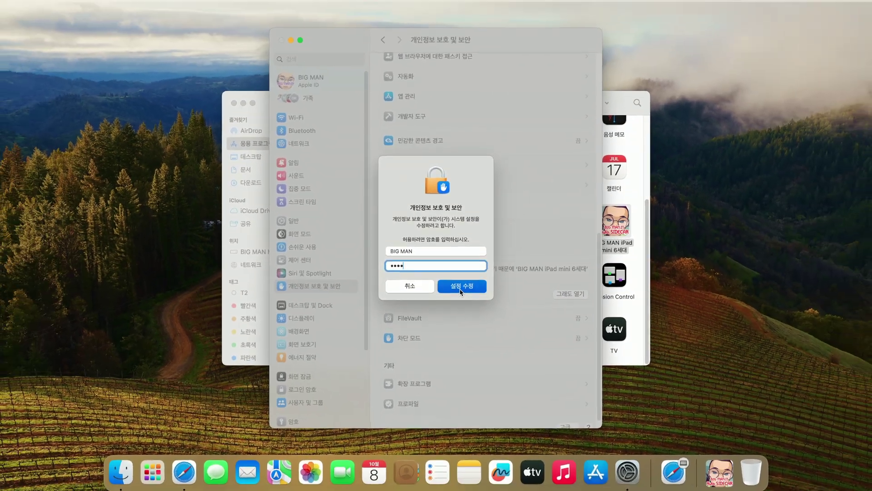
left_click(479, 230)
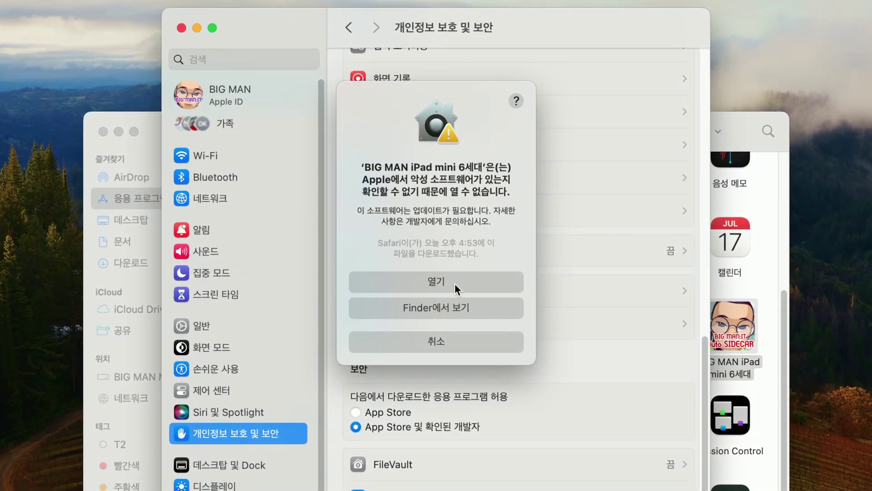
left_click(455, 283)
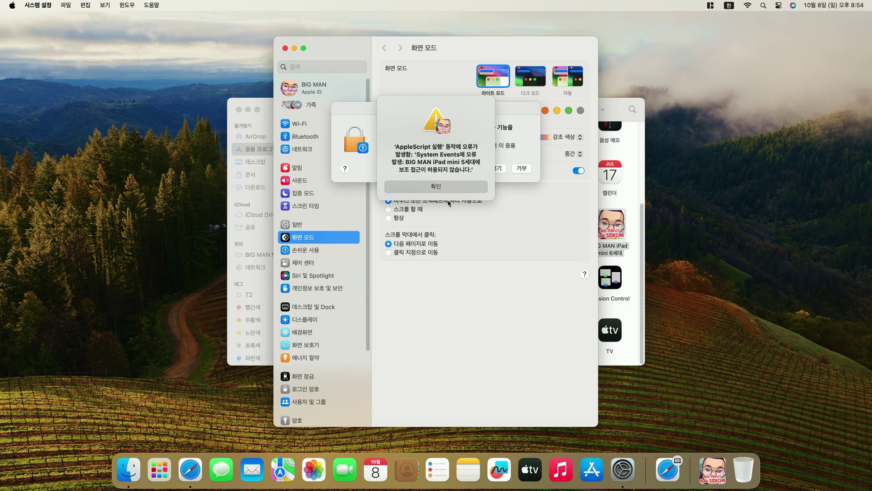
Grant BIG MAN iPad mini 6세대 accessibility access in the Privacy & Security settings, authorizing with the account password, and close the settings.
left_click(450, 191)
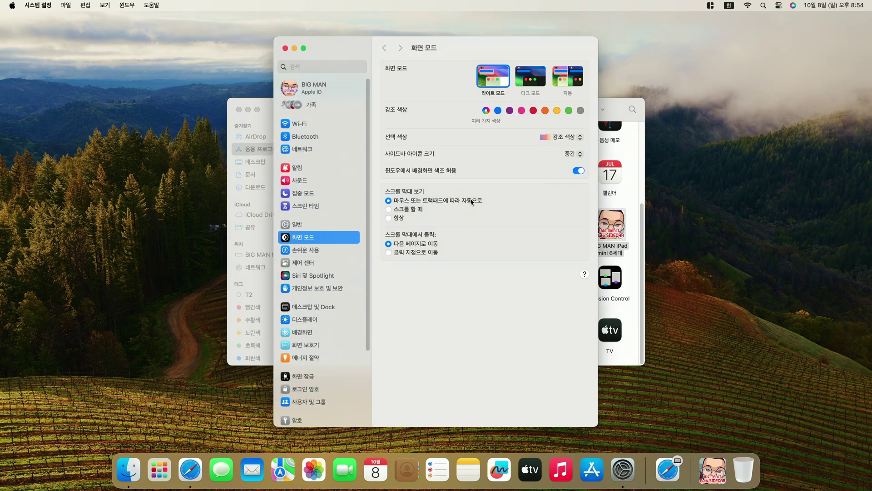
left_click(295, 48)
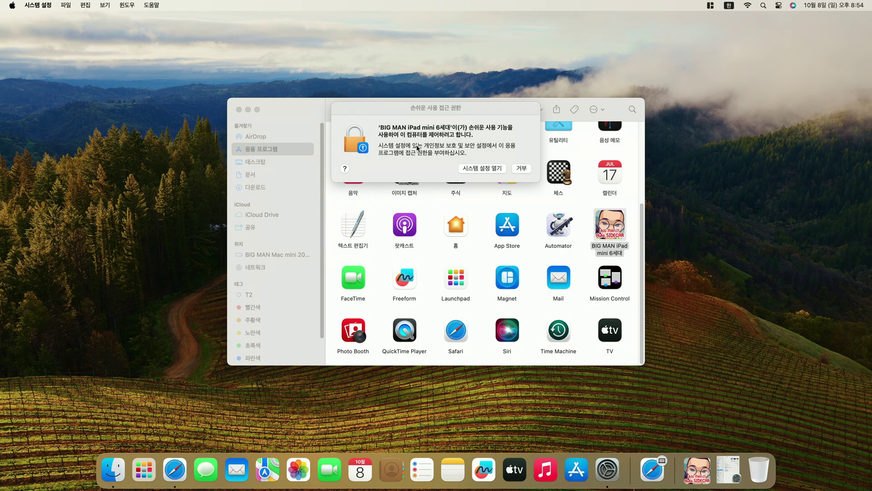
left_click(475, 169)
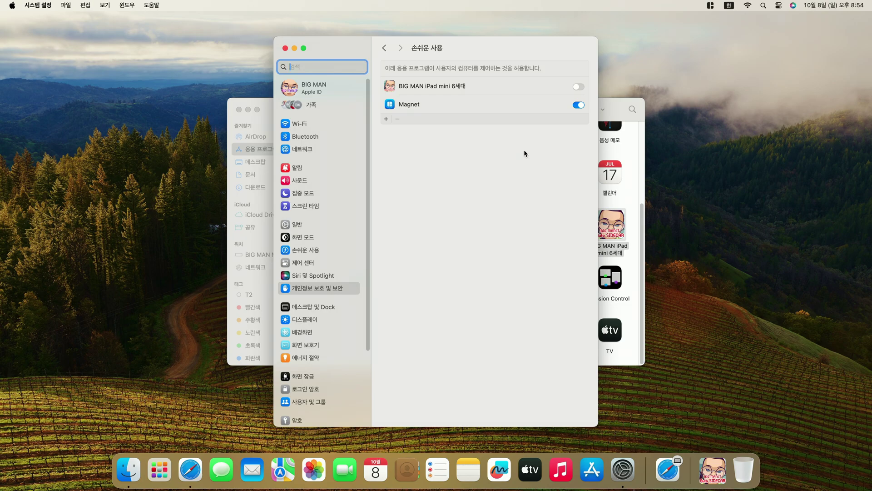
left_click(578, 87)
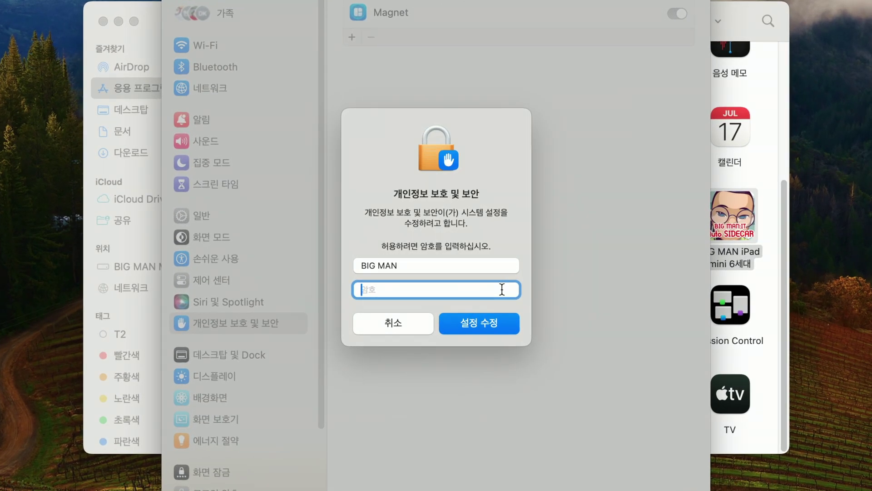
type("••••")
left_click(489, 321)
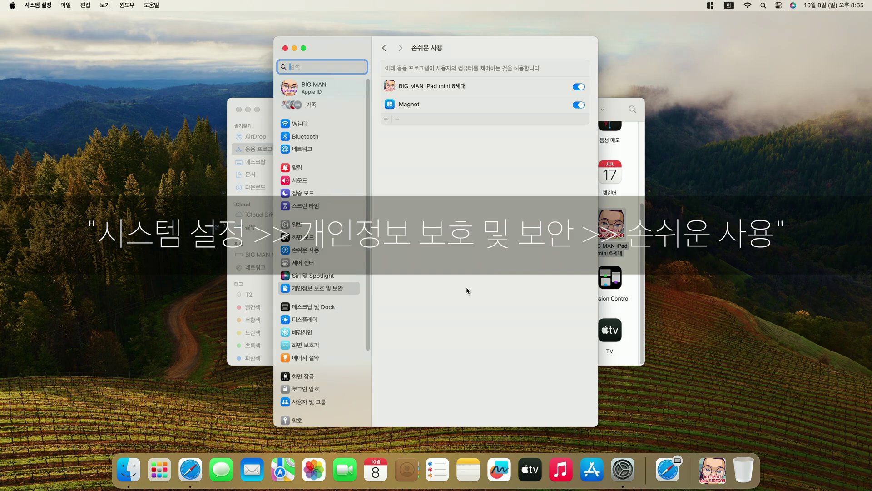
left_click(286, 49)
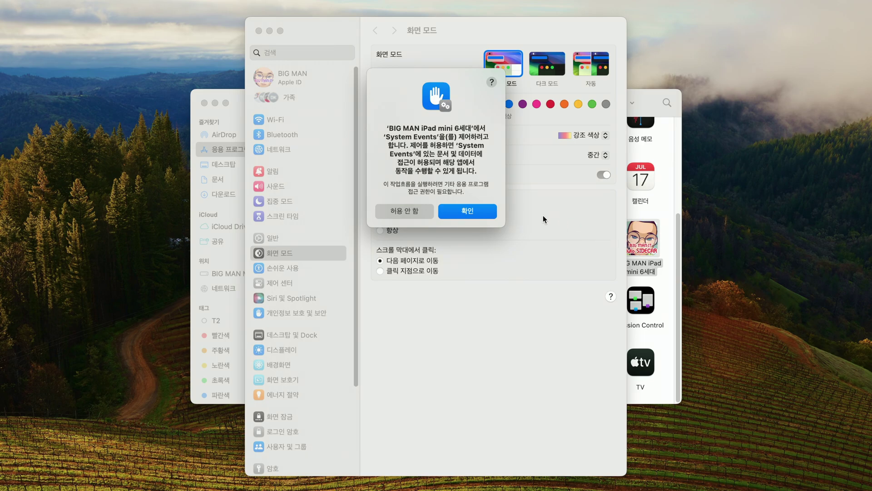
Allow BIG MAN iPad mini 6세대 to control System Events and System Settings when it requests access.
left_click(489, 215)
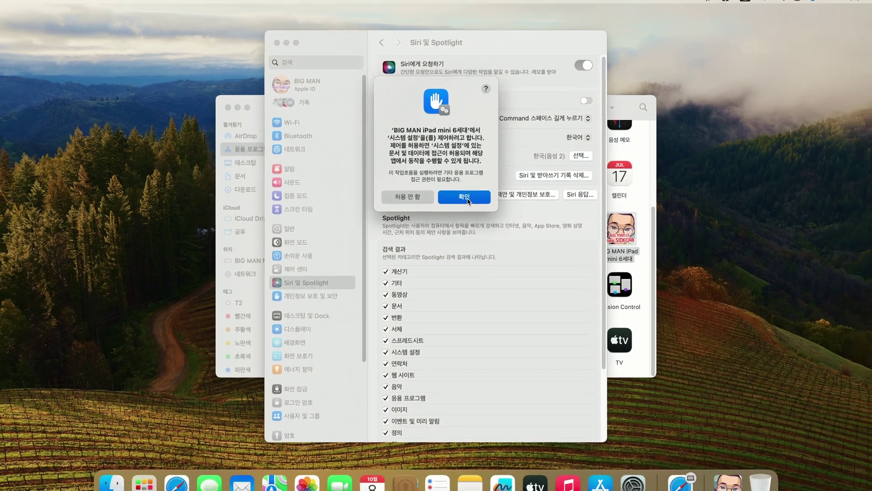
left_click(469, 202)
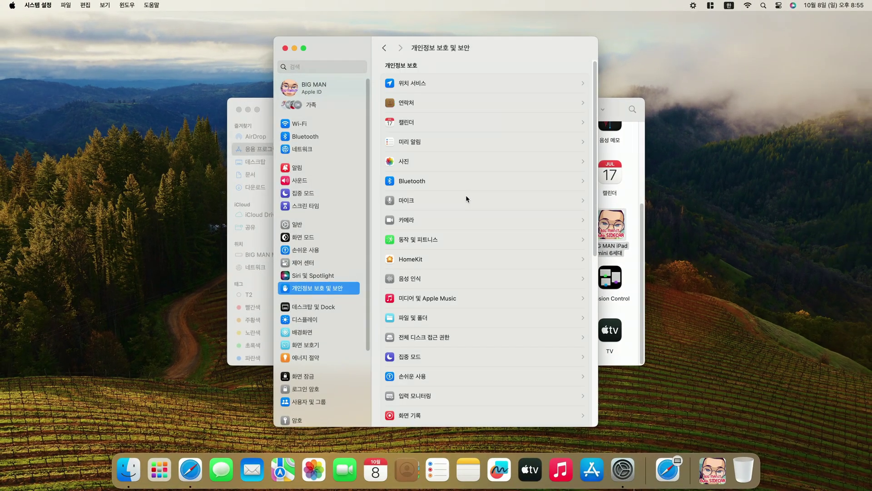
key("Down")
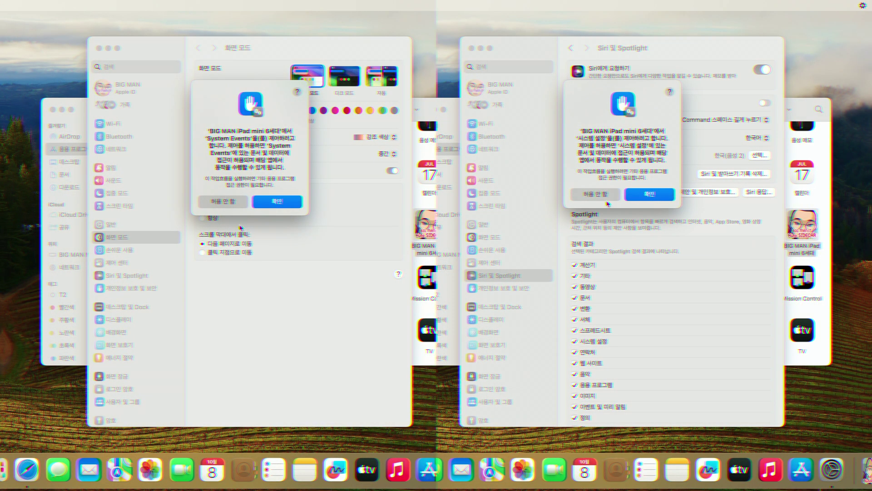
Decline the app's requests to control System Events and System Settings and dismiss the resulting alerts.
left_click(595, 194)
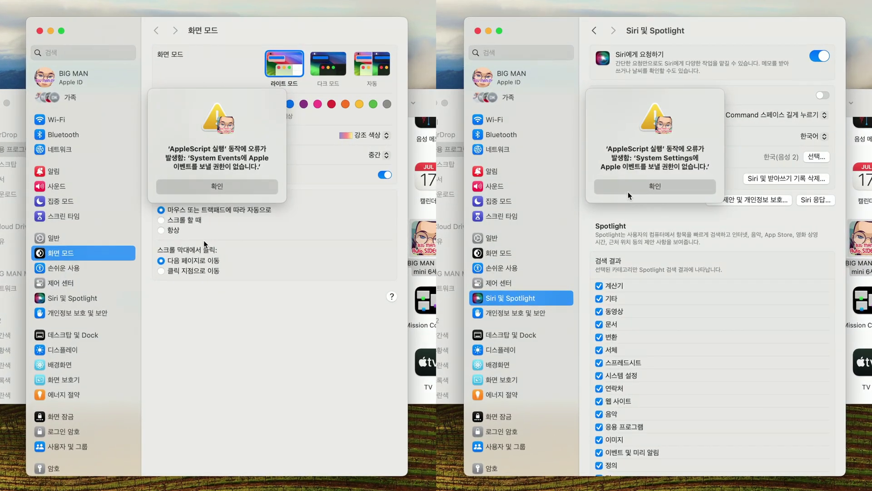
left_click(222, 187)
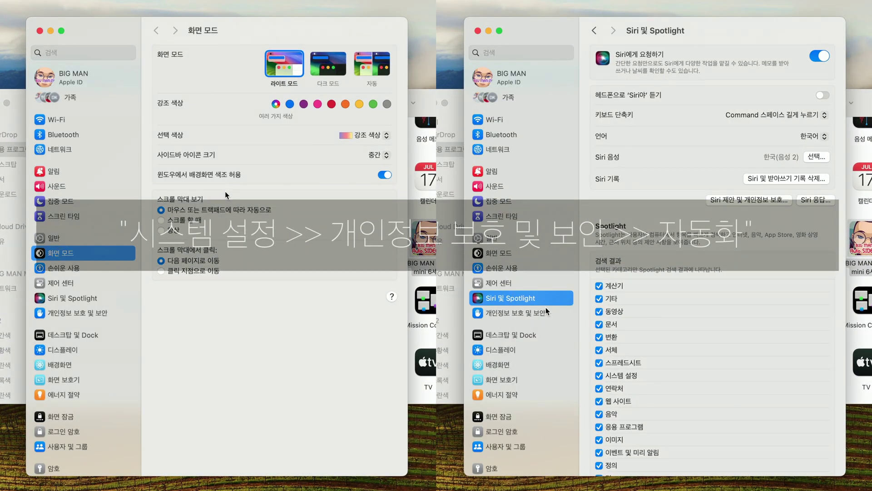
Enable System Events and System Settings control for BIG MAN iPad mini 6세대 in the Automation privacy settings, authorizing with the account password.
left_click(540, 313)
left_click(119, 313)
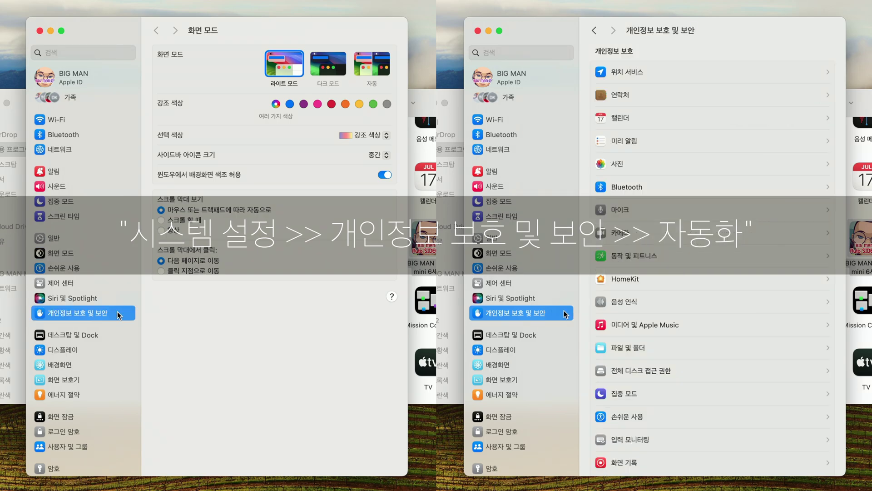
scroll(679, 305, "down", 5)
scroll(266, 314, "down", 3)
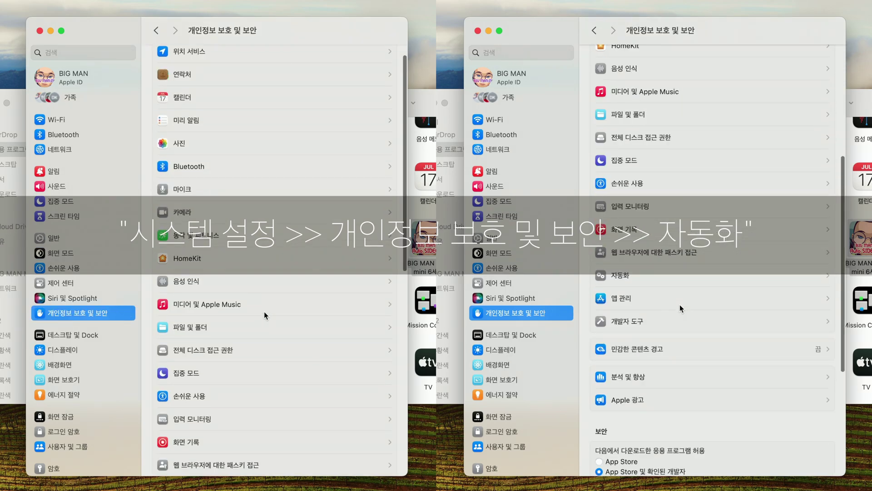
scroll(264, 313, "down", 3)
left_click(675, 278)
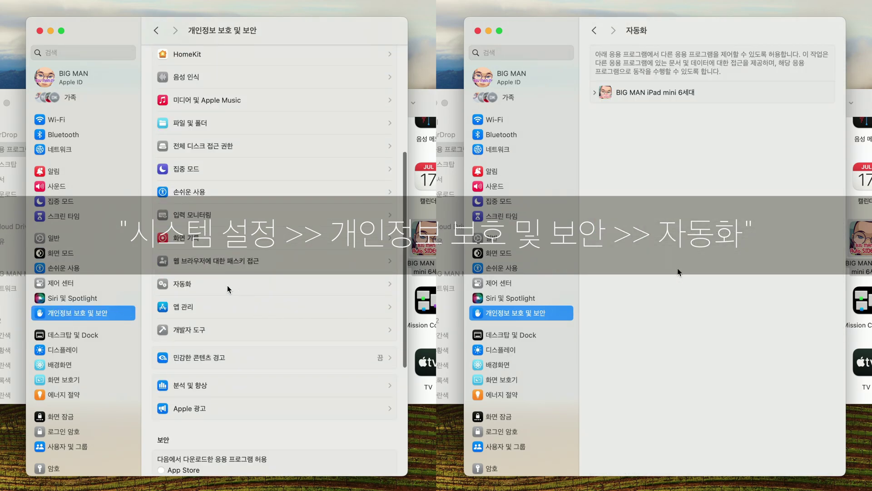
left_click(203, 285)
left_click(598, 93)
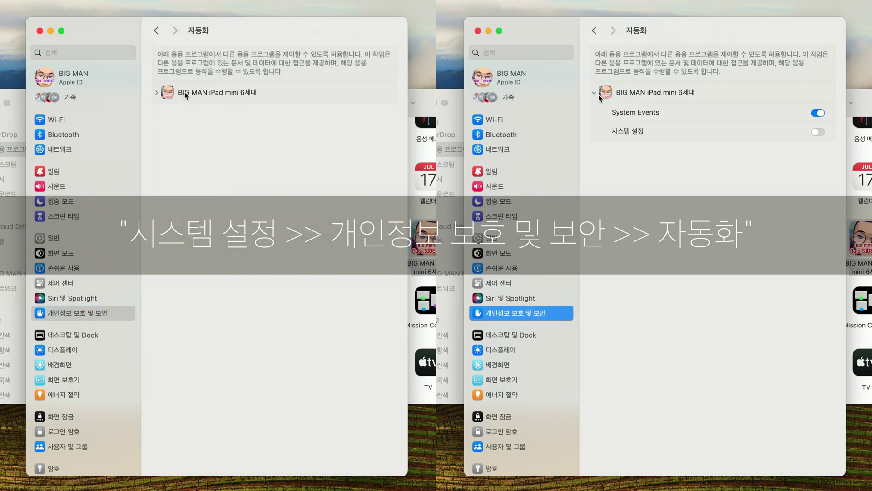
left_click(157, 92)
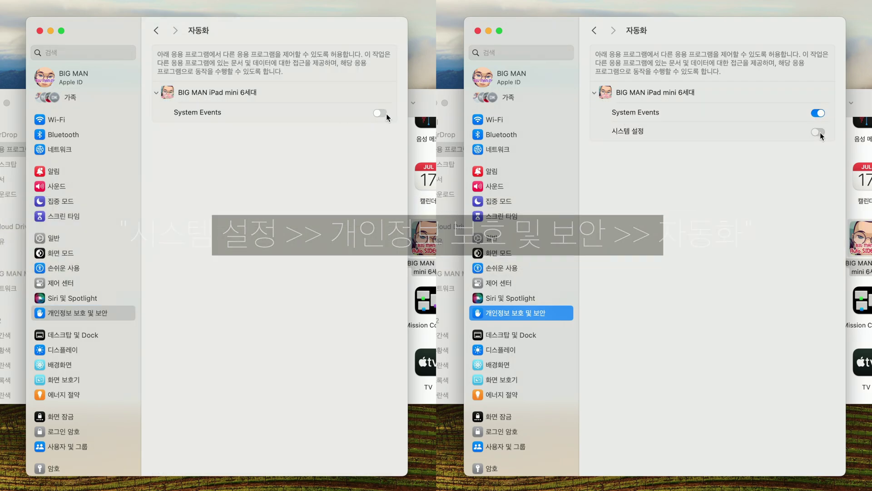
left_click(820, 132)
left_click(385, 116)
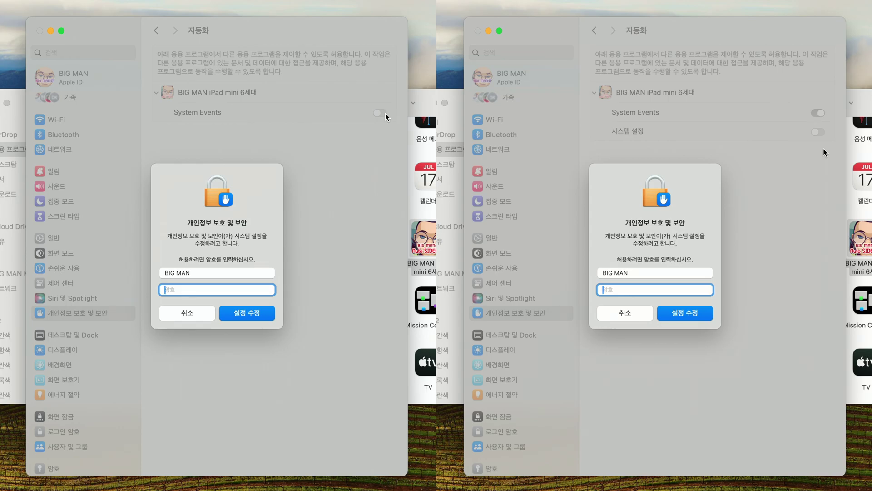
type("••••")
left_click(248, 312)
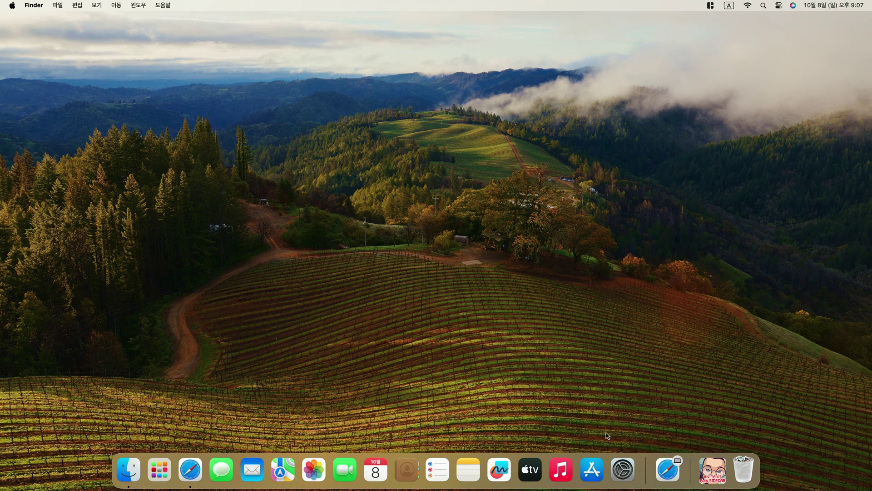
Turn off FileVault disk encryption in the Privacy & Security settings, authorizing with the account password, and close the settings.
left_click(623, 469)
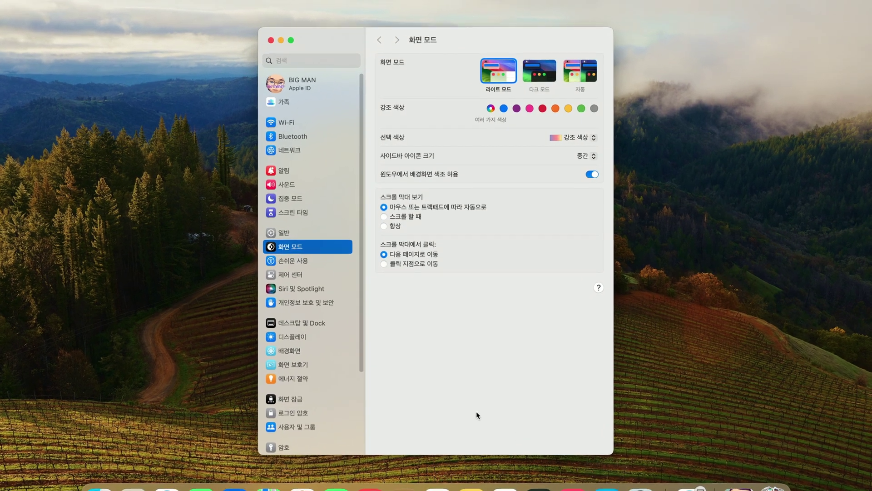
left_click(321, 311)
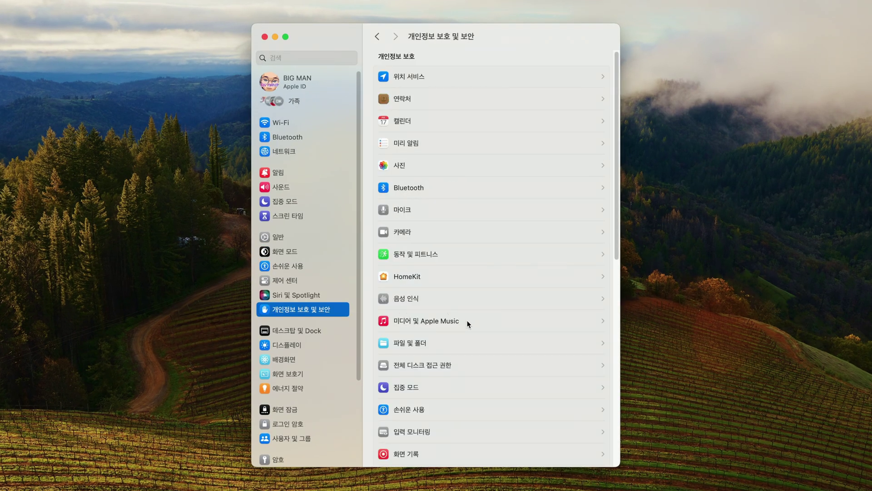
scroll(467, 323, "down", 15)
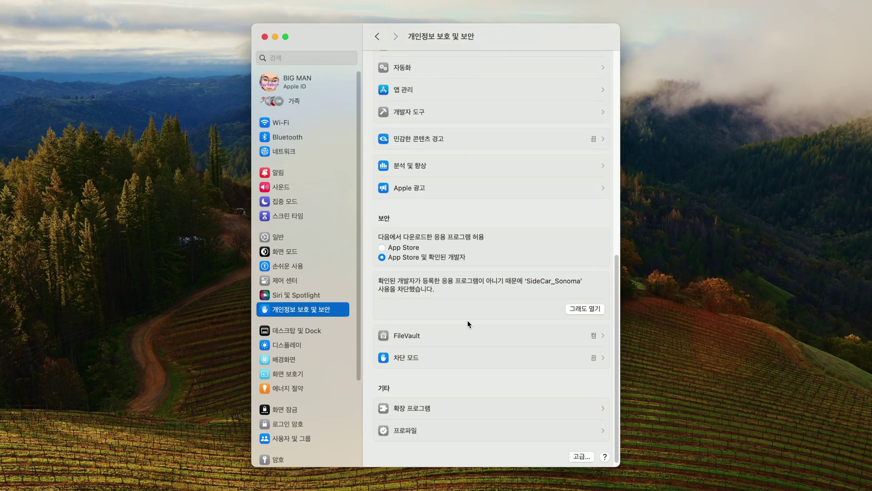
left_click(409, 336)
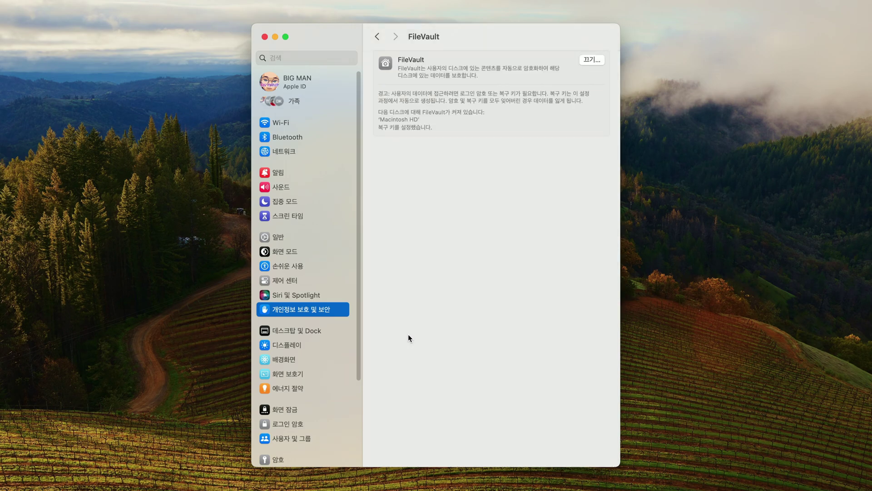
left_click(591, 62)
type("****")
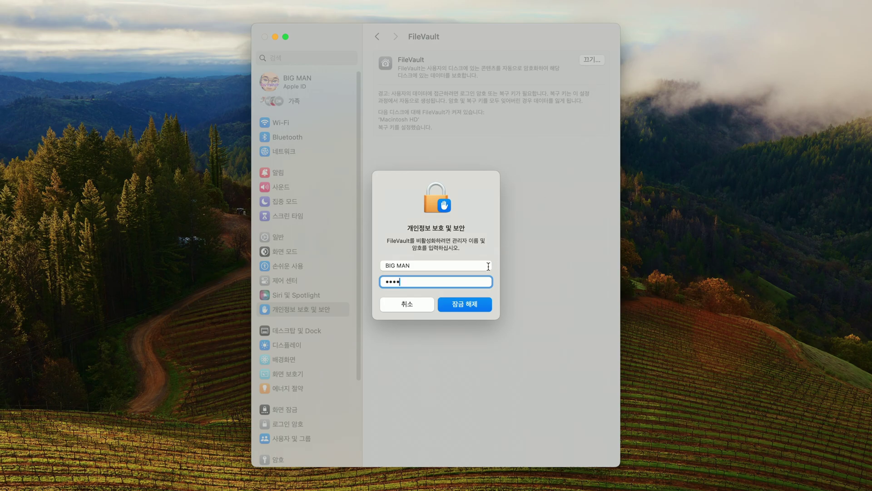
left_click(464, 304)
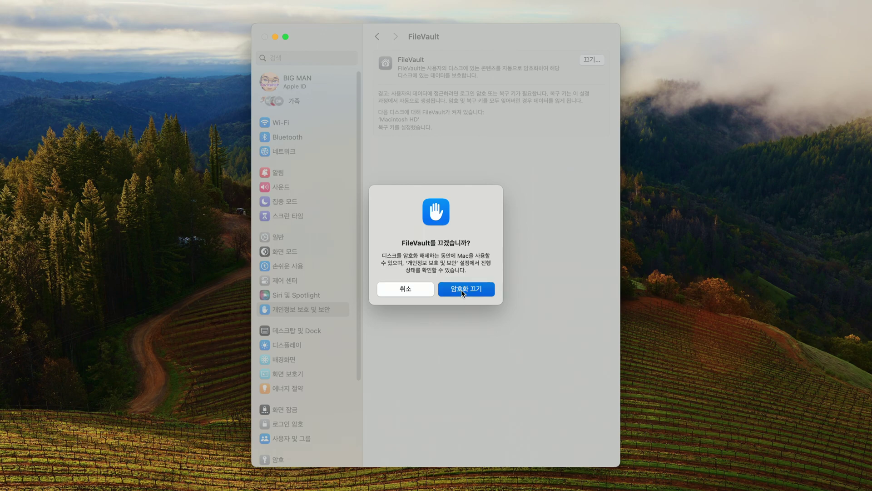
left_click(462, 290)
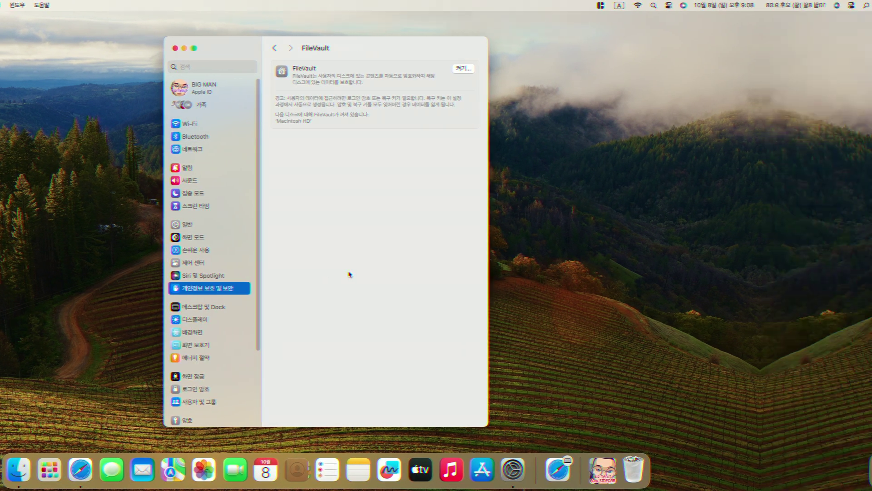
left_click(285, 48)
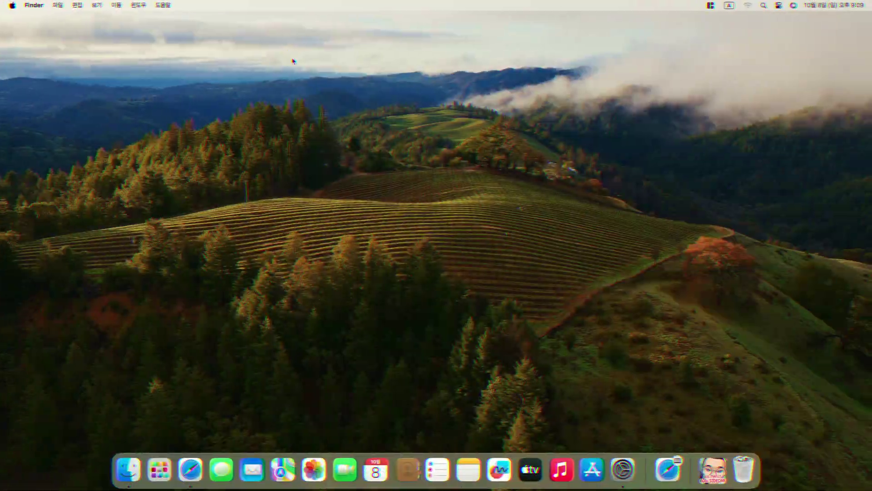
Set automatic login to the administrator account in the Users & Groups settings, authorizing with the account password and entering its login password.
left_click(620, 461)
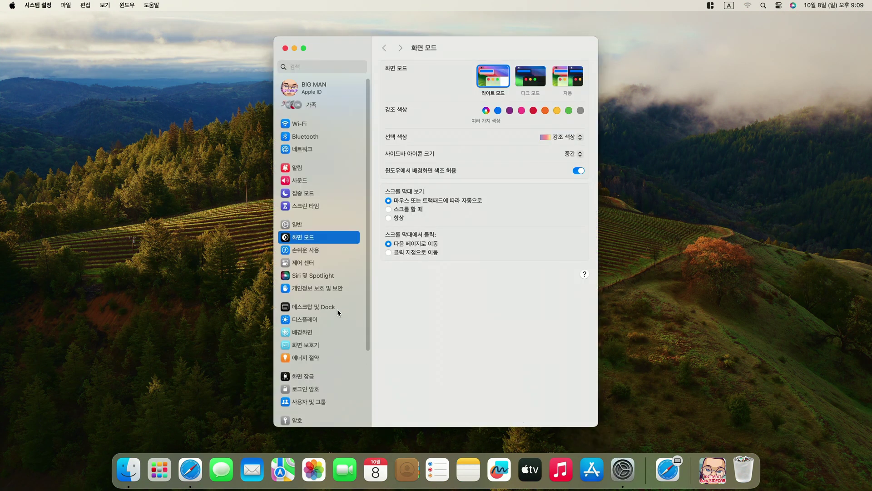
scroll(336, 310, "down", 4)
left_click(326, 316)
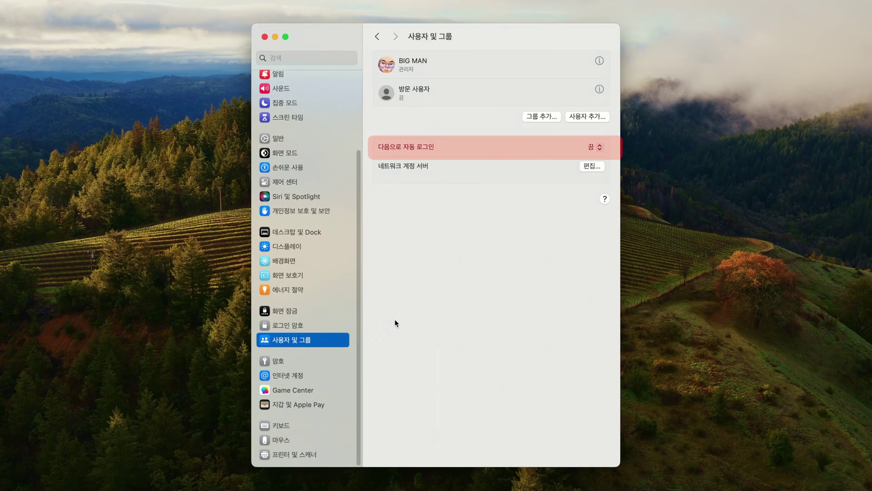
left_click(585, 150)
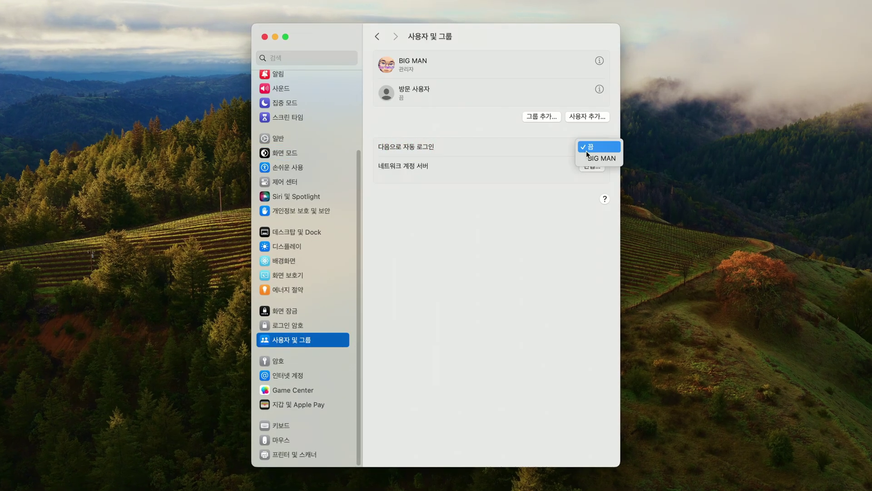
left_click(596, 162)
type("••••")
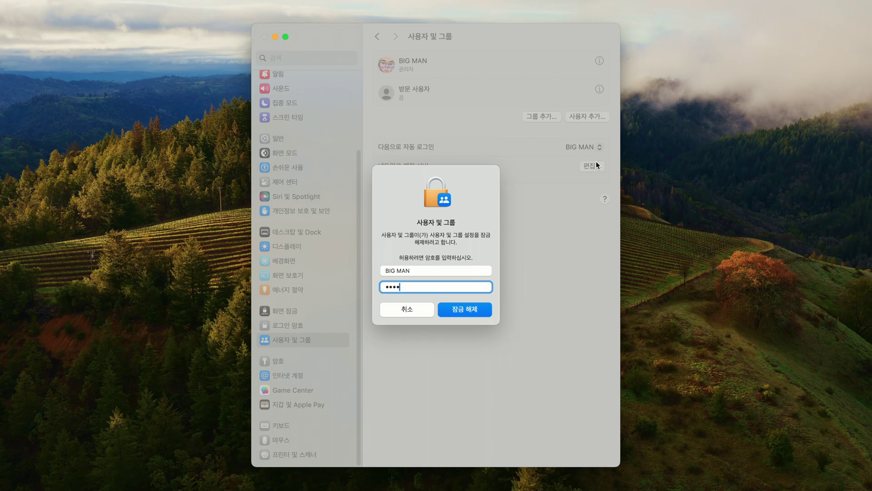
key("Return")
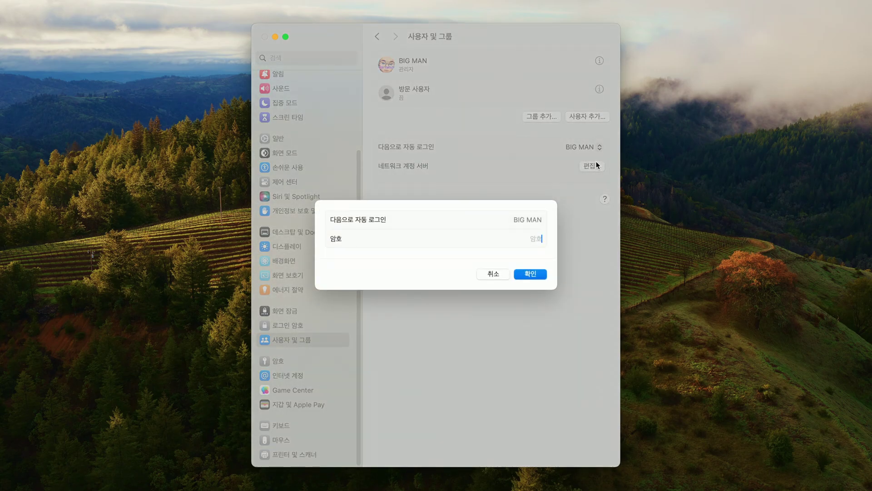
type("••••")
left_click(532, 274)
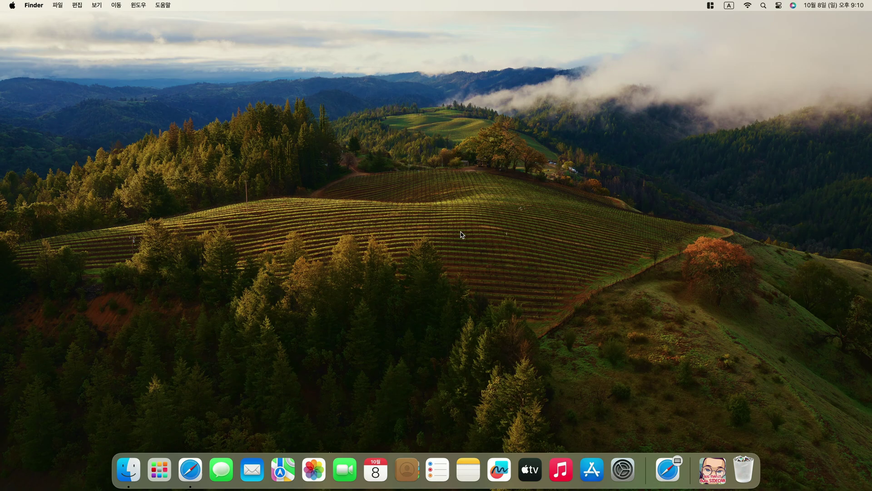
Add the BIG MAN iPad mini 6세대 application to the items opened at login in the General settings, and close the settings.
left_click(629, 465)
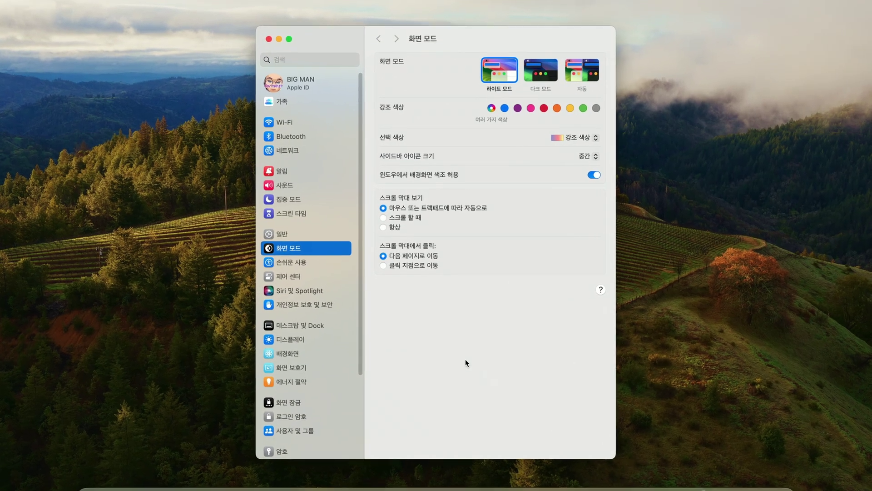
left_click(306, 239)
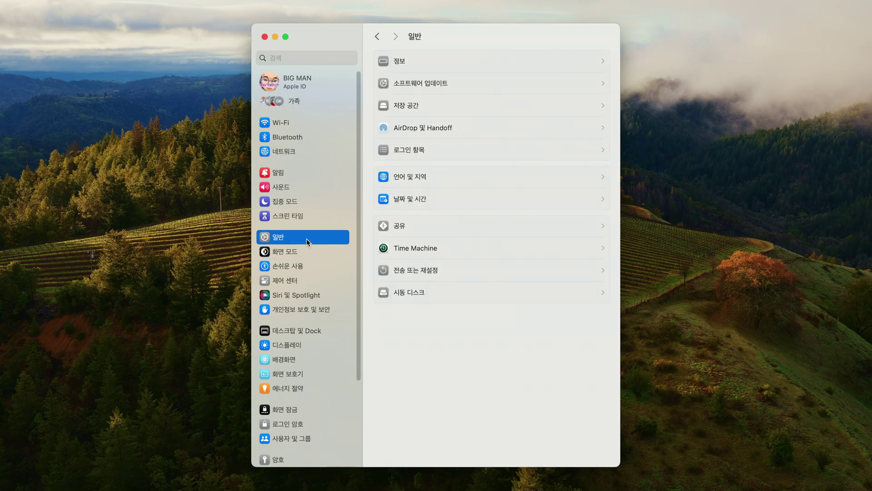
left_click(439, 151)
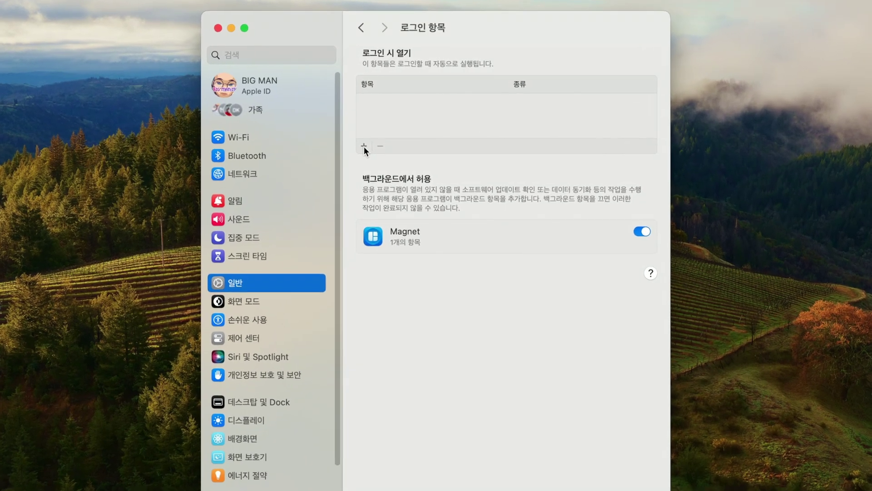
left_click(364, 146)
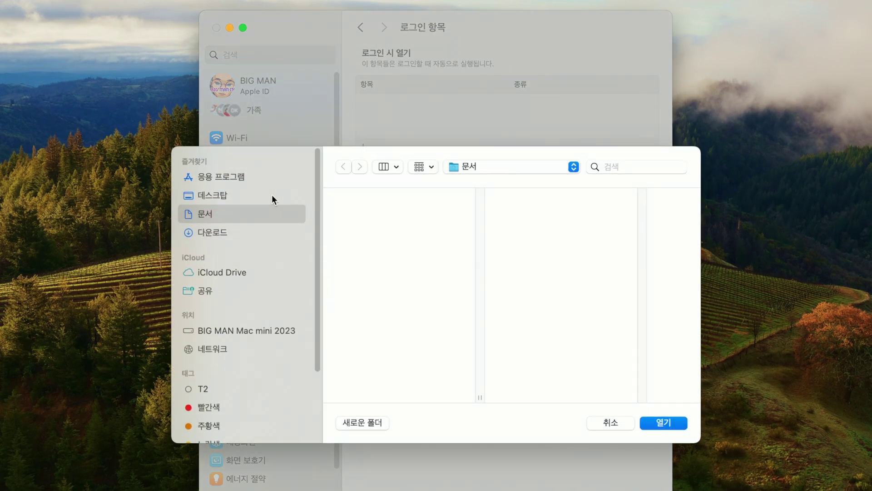
left_click(257, 176)
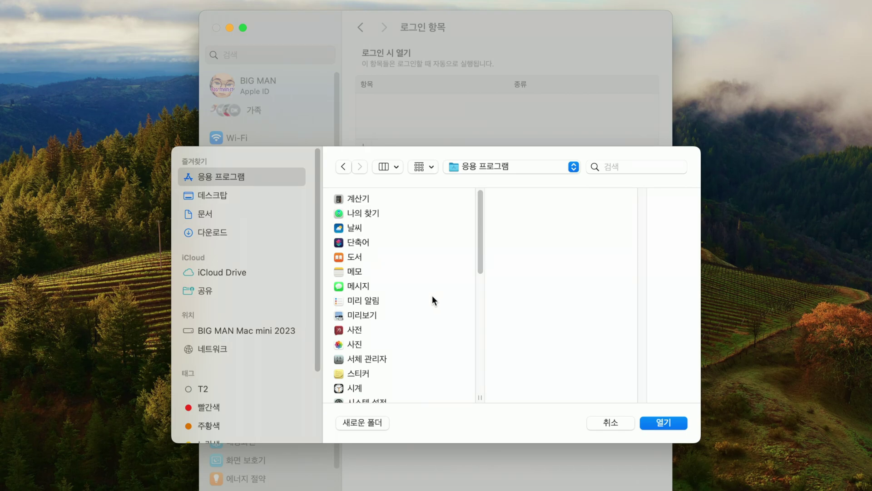
left_click_drag(479, 258, 482, 353)
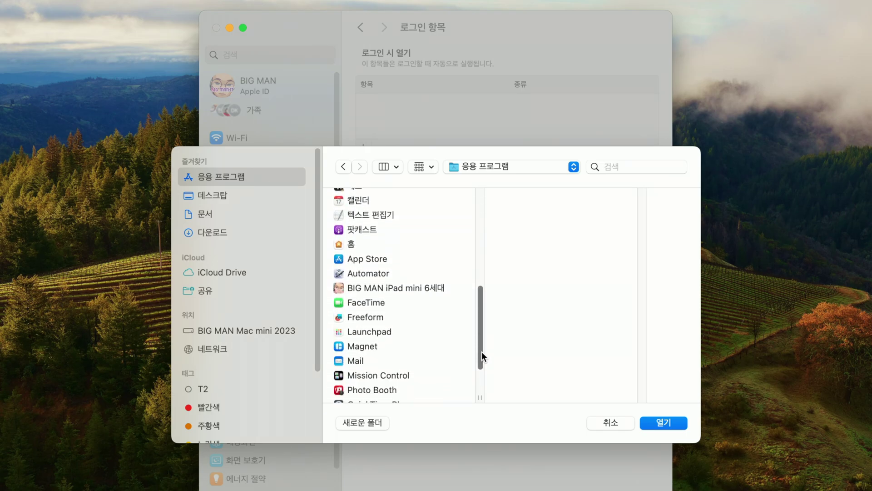
left_click(440, 287)
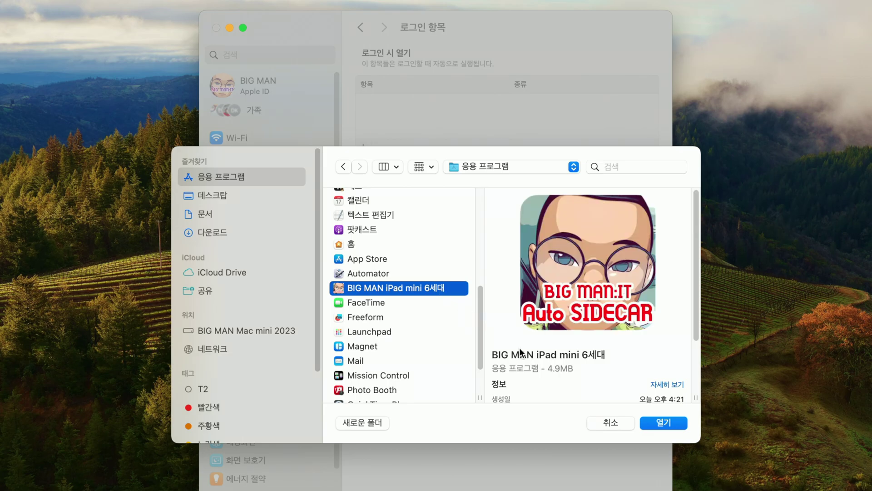
left_click(659, 426)
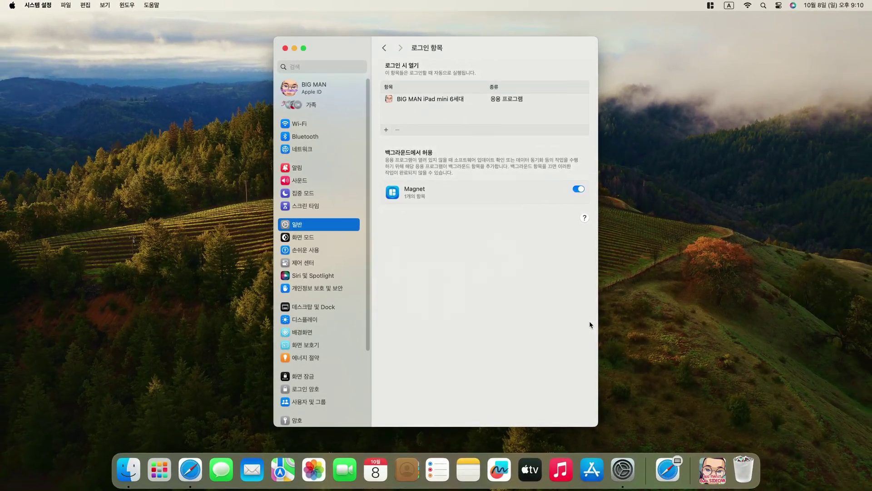
left_click(285, 48)
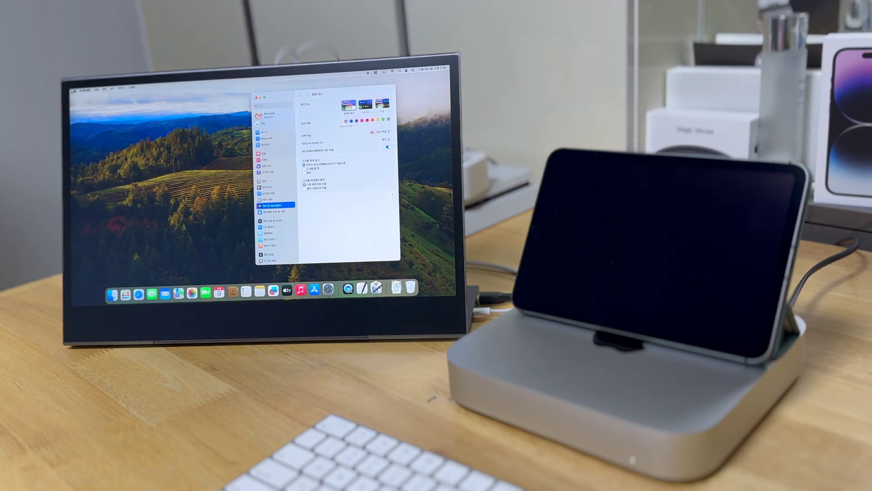
key("Down")
key("Down")
key("Down")
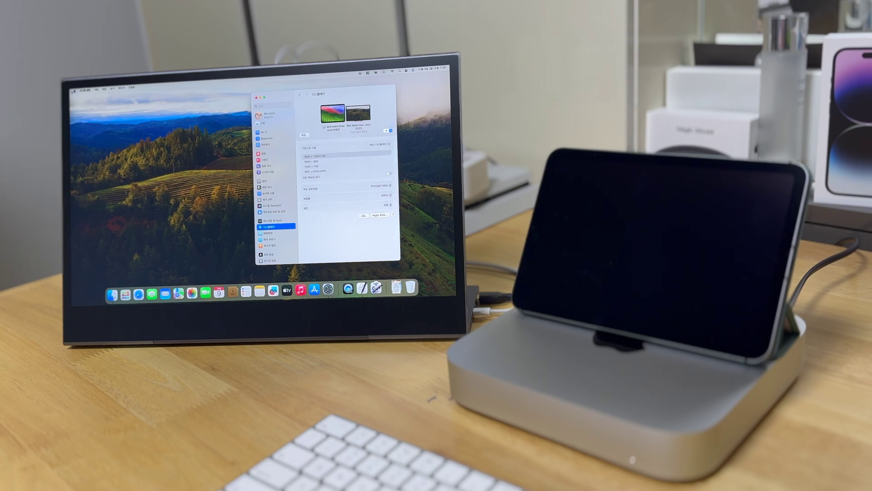
key("super+q")
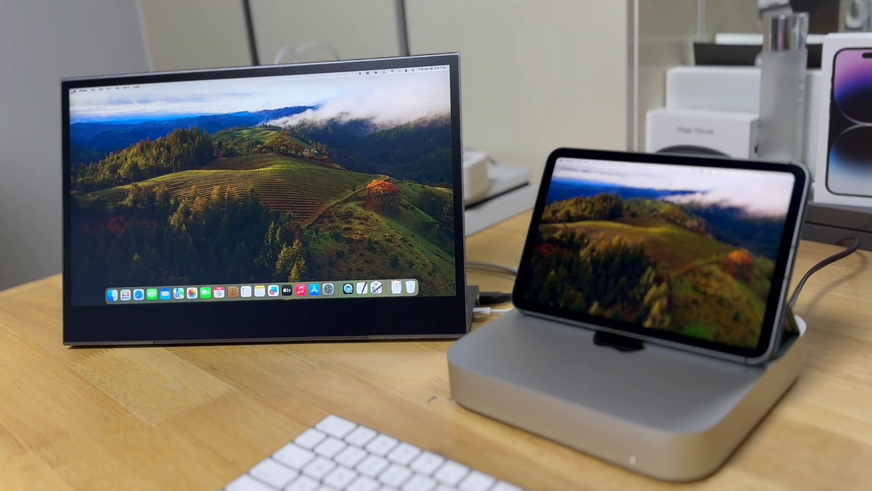